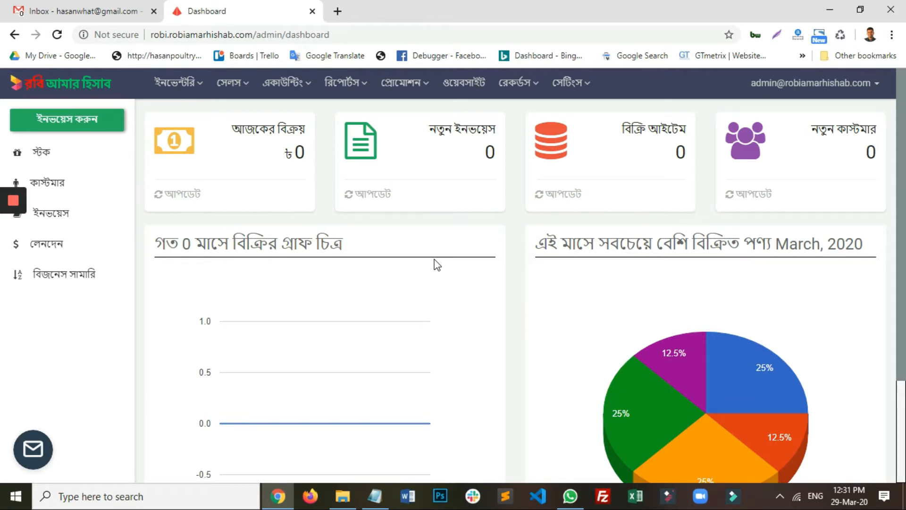
- Open a blank new-user form from the User settings page and look through its access-page options
left_click(572, 82)
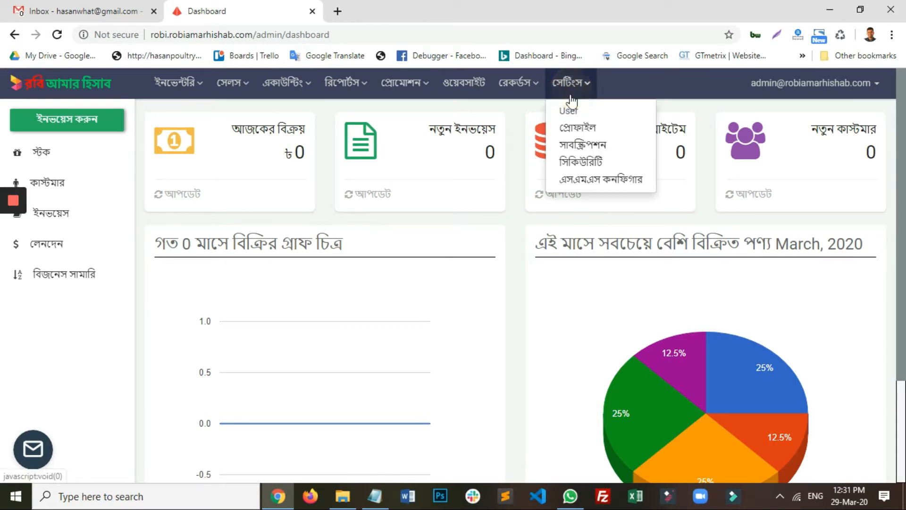
left_click(582, 118)
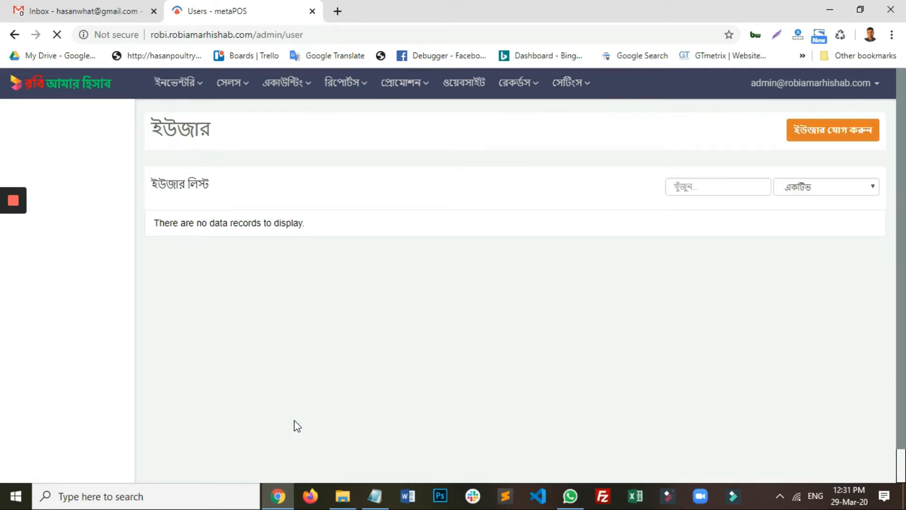
left_click(836, 138)
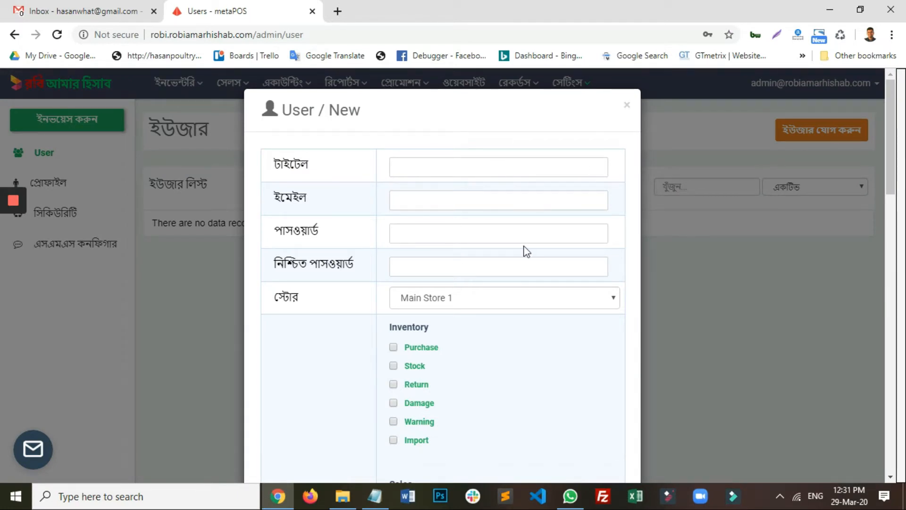
scroll(490, 276, "down", 5)
scroll(490, 275, "up", 5)
scroll(489, 275, "down", 10)
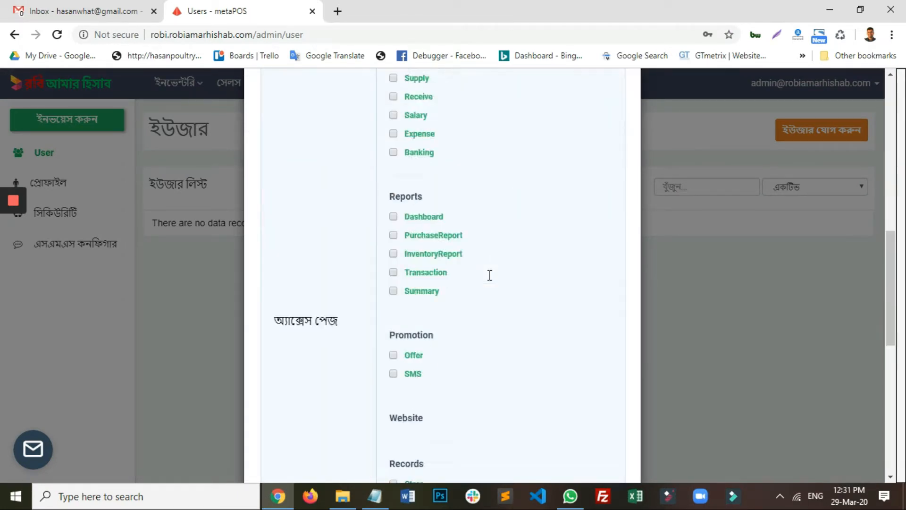
scroll(489, 275, "up", 10)
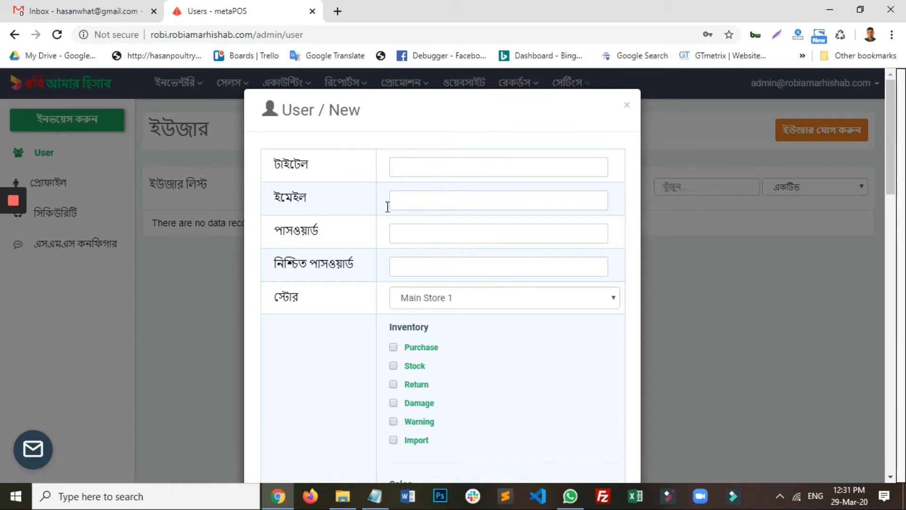
- Set the new user's title to Manager and fill in the user's email address
left_click(450, 166)
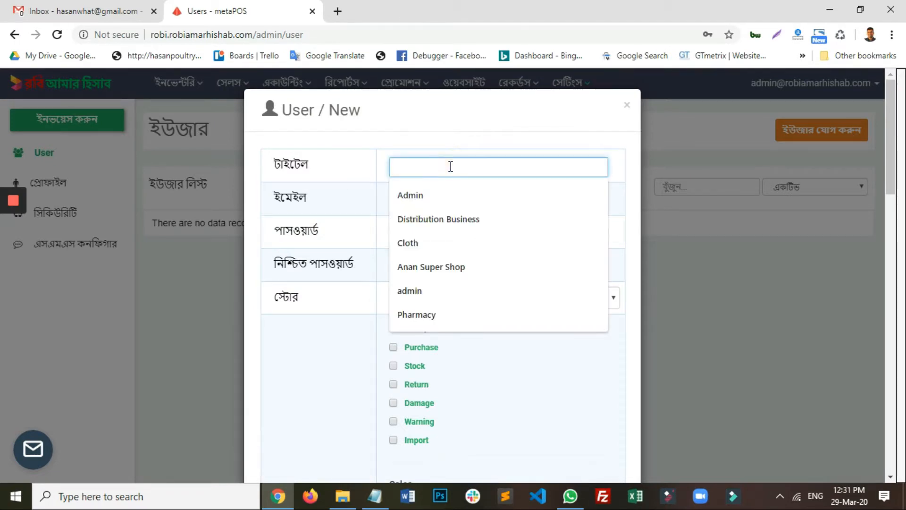
type("Ma")
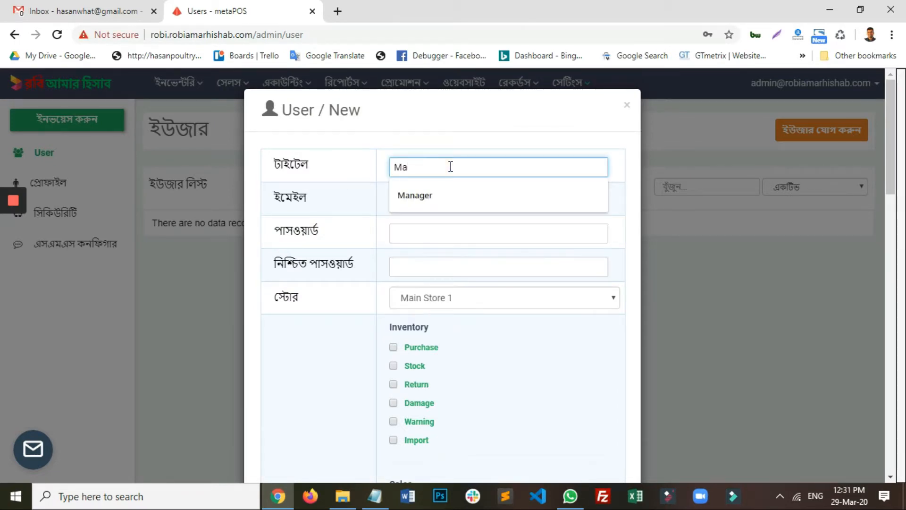
left_click(451, 189)
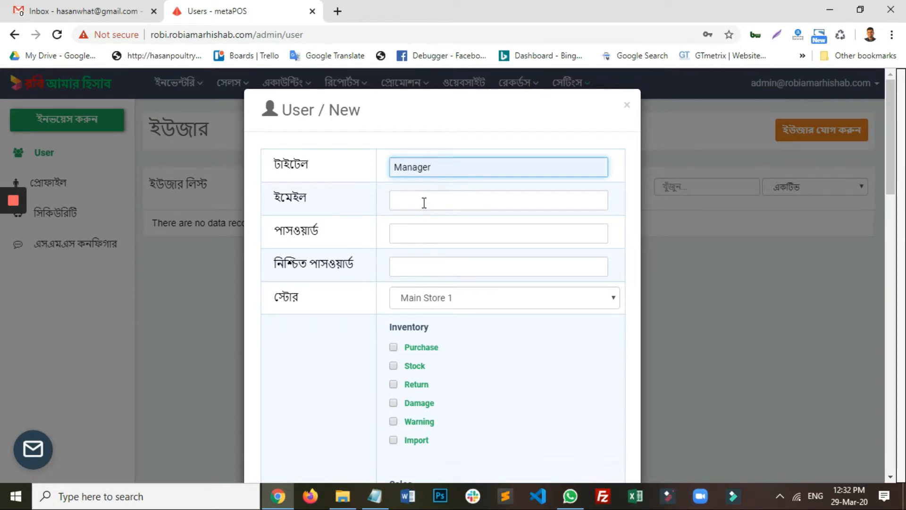
left_click(424, 203)
key("ctrl+v")
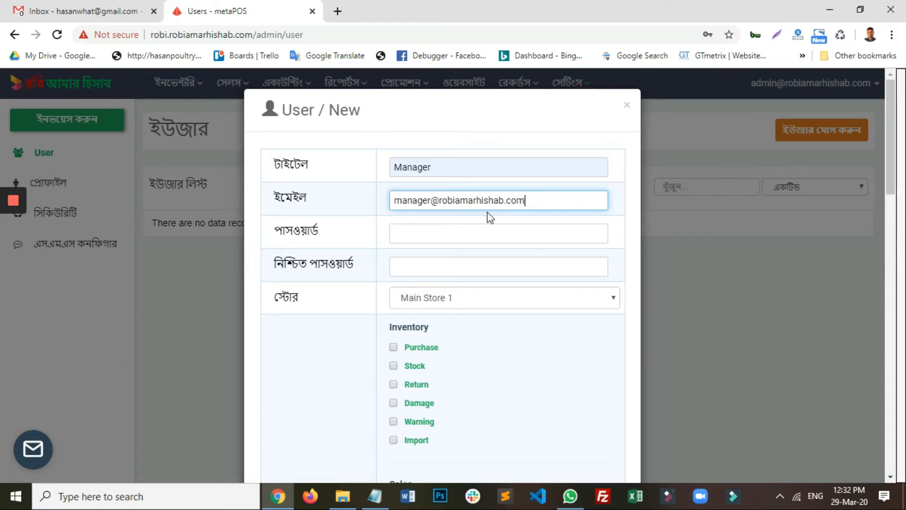
- Enter the new user's account password and repeat it in the confirmation field
left_click(453, 232)
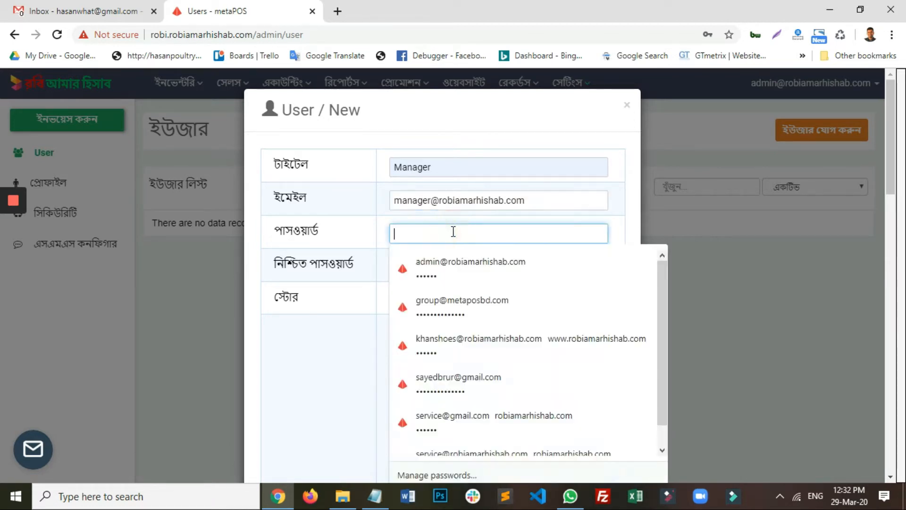
type("••")
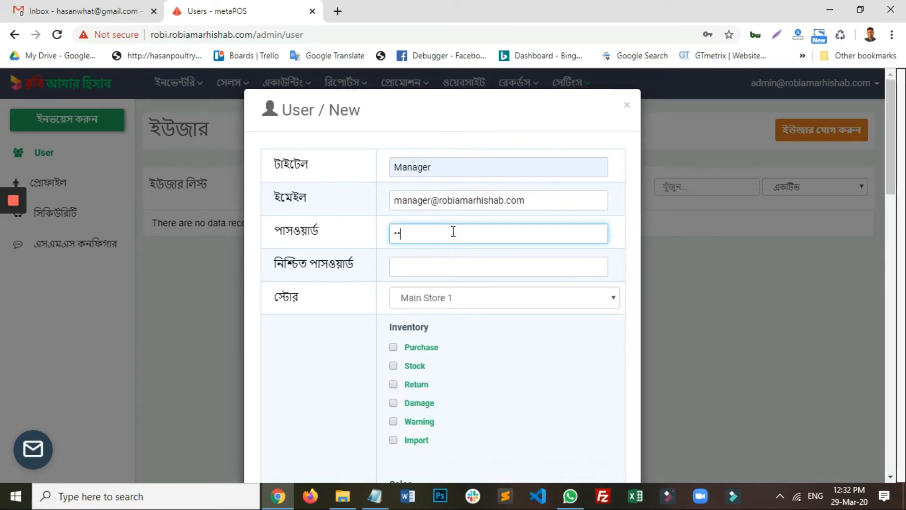
left_click(436, 265)
type("•")
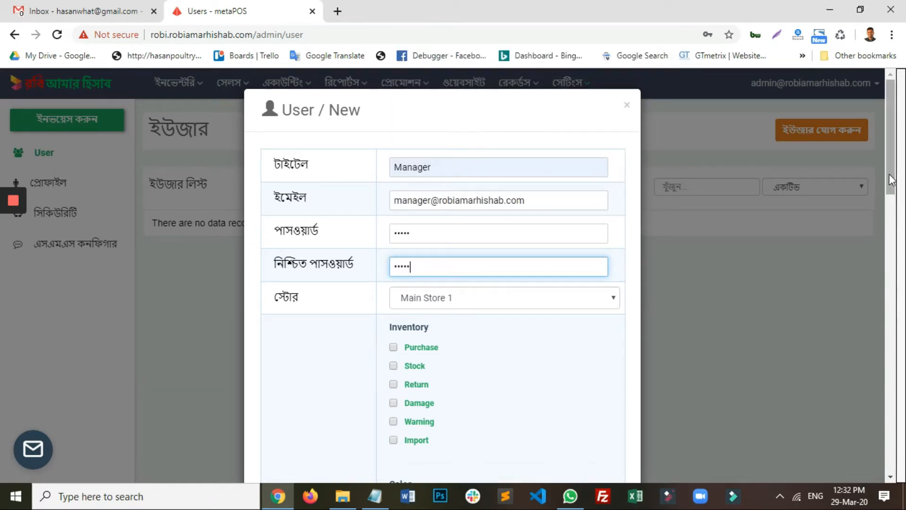
- Grant the new user access to Purchase and Stock under Inventory, and Invoice, Slip and Customer under Sales
left_click_drag(892, 180, 889, 232)
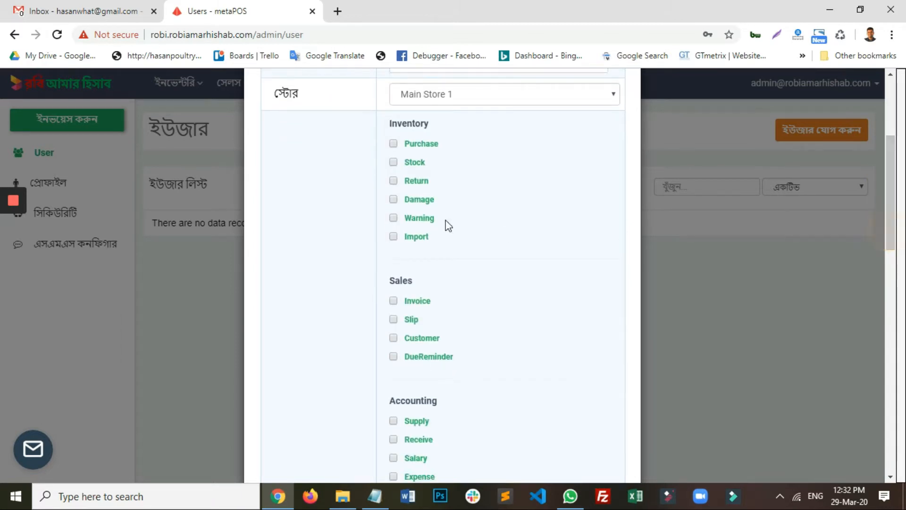
left_click(395, 144)
left_click(393, 301)
left_click(393, 320)
left_click(394, 338)
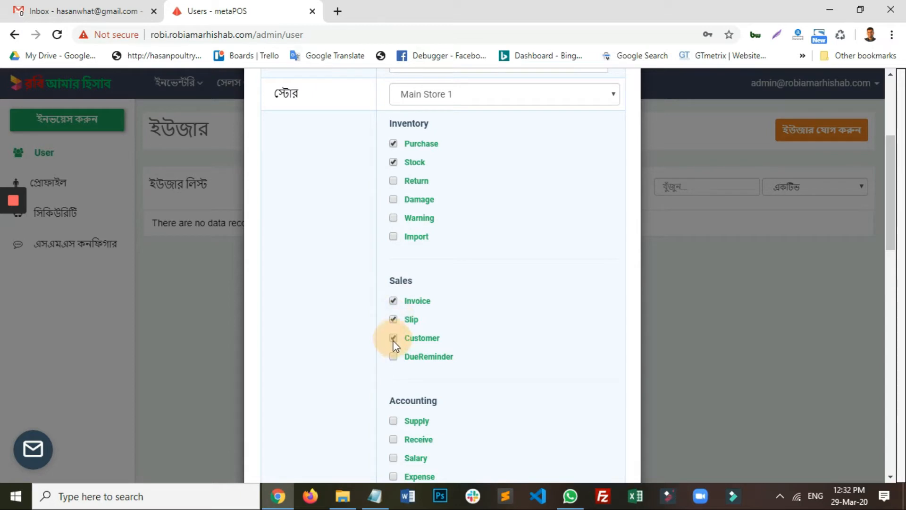
- Grant access to Receive, Salary, Expense and Banking under Accounting, and Dashboard, Transaction and Summary under Reports
left_click_drag(888, 201, 888, 264)
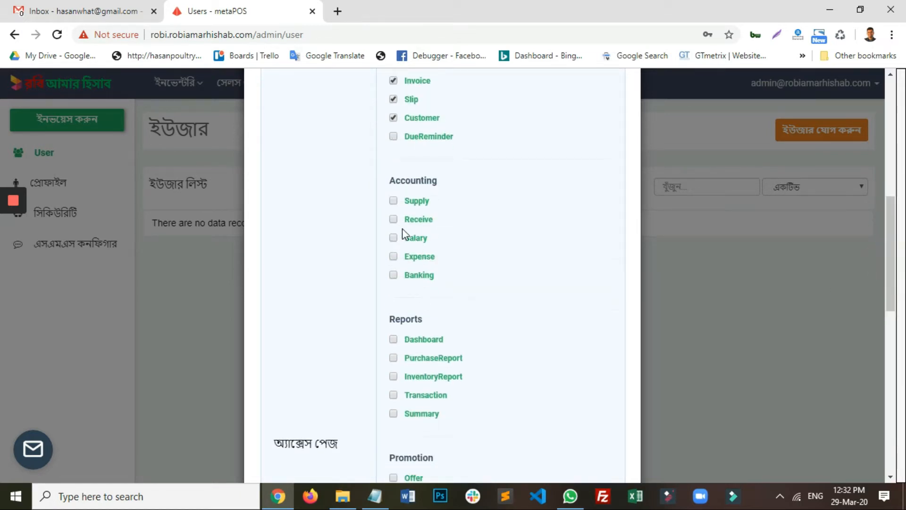
left_click(393, 219)
left_click(394, 237)
left_click(395, 256)
left_click(394, 276)
left_click(394, 340)
left_click(394, 414)
left_click(394, 396)
- Allow the Particular record plus the Add and Edit operations, and save the new user
left_click_drag(888, 265, 888, 338)
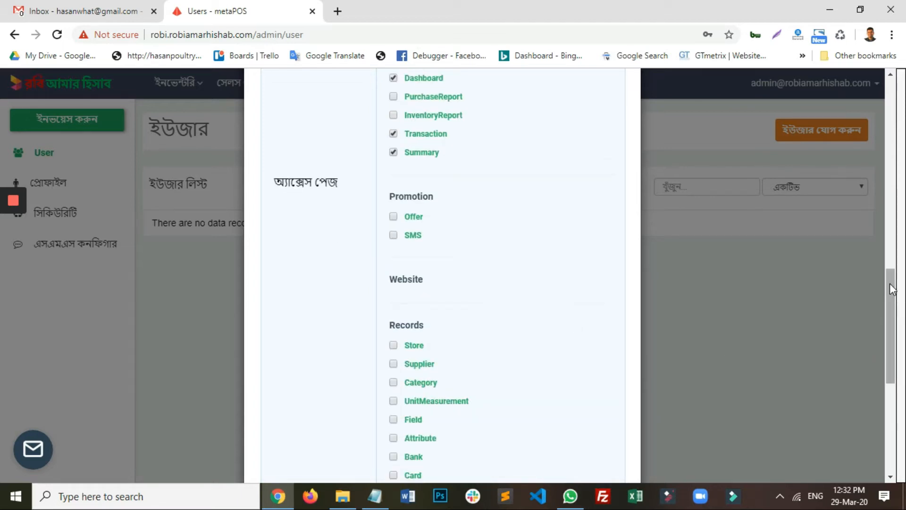
left_click_drag(891, 289, 888, 364)
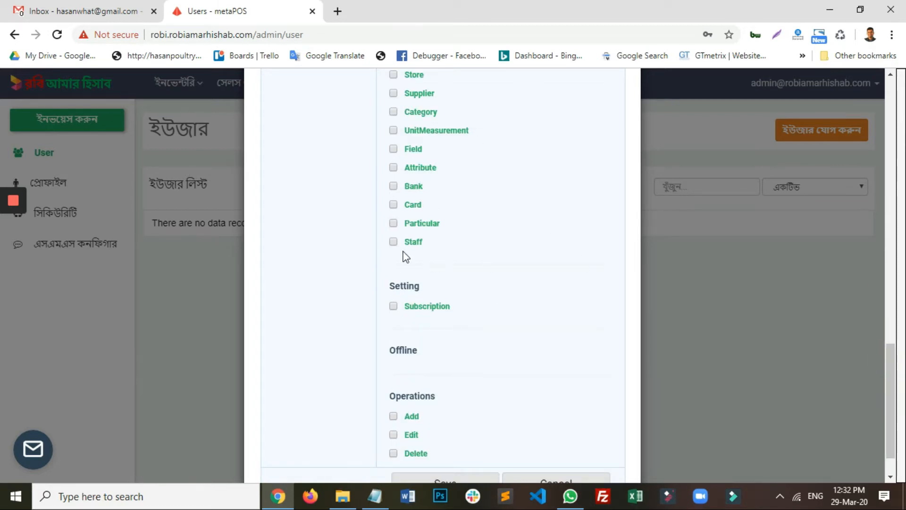
left_click(393, 224)
scroll(899, 388, "down", 1)
left_click(395, 371)
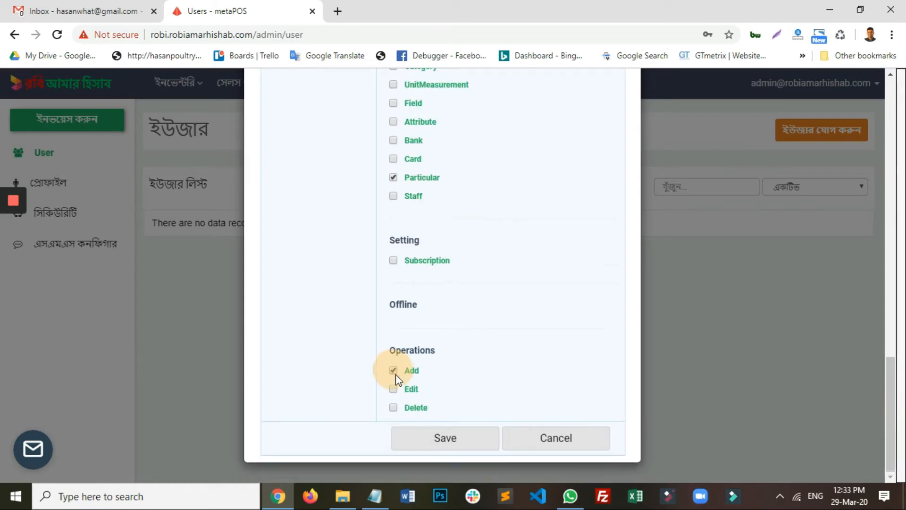
left_click(395, 389)
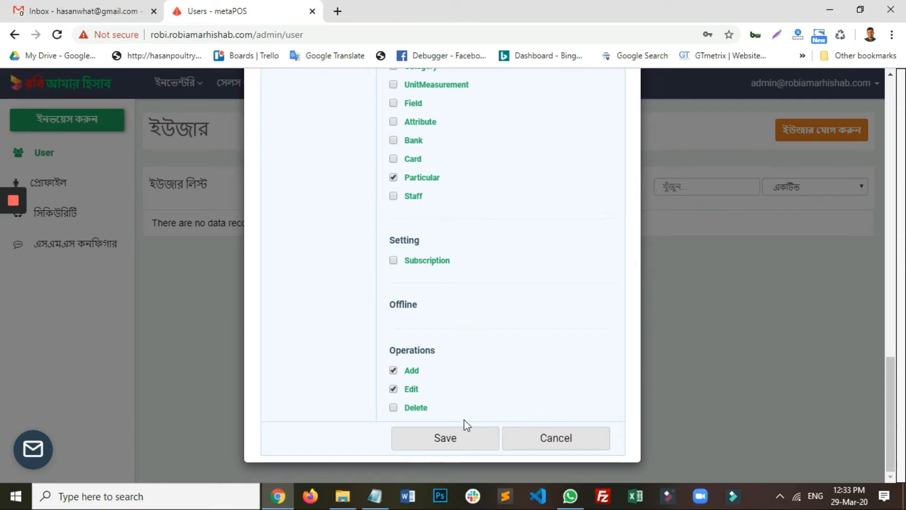
left_click(454, 443)
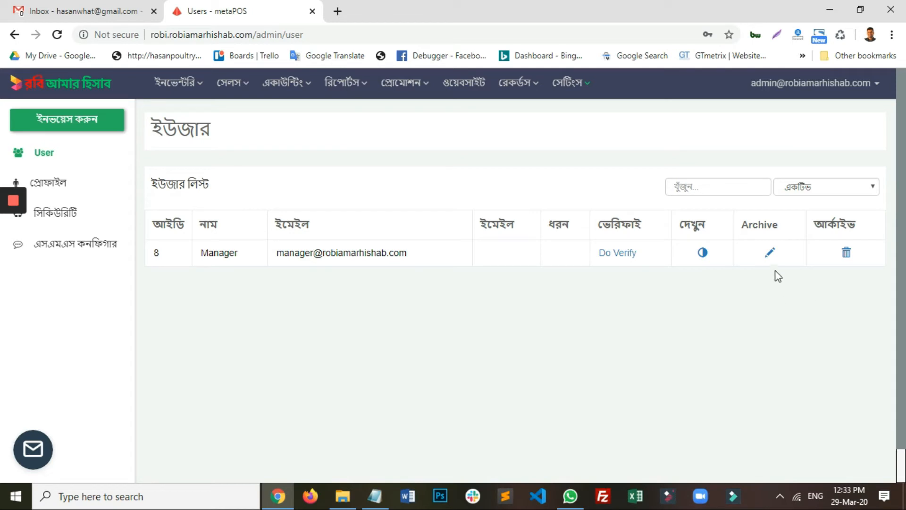
- View the saved Manager user's details and access pages, and return to the user list
left_click(702, 255)
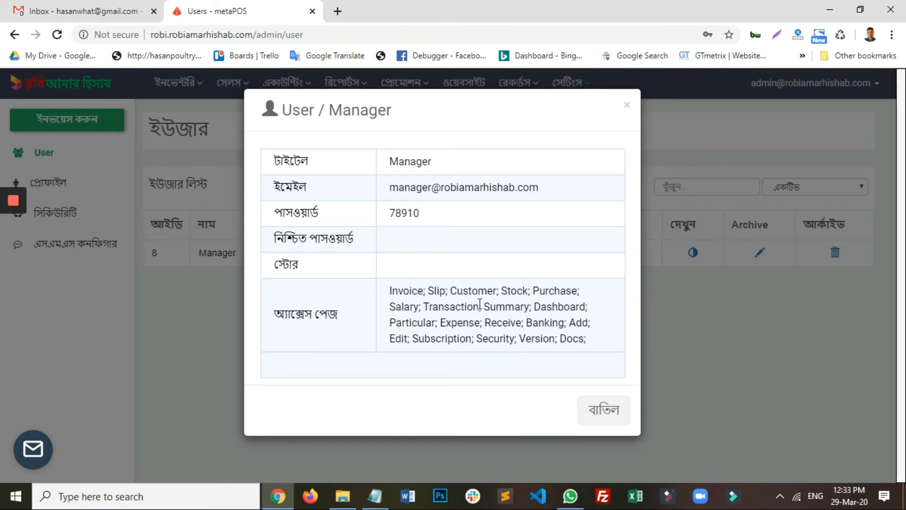
left_click(599, 421)
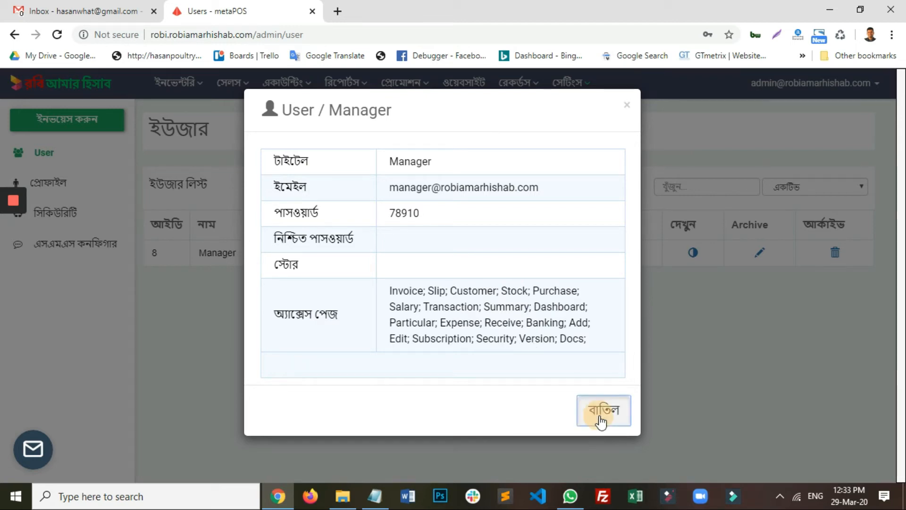
left_click_drag(407, 253, 276, 253)
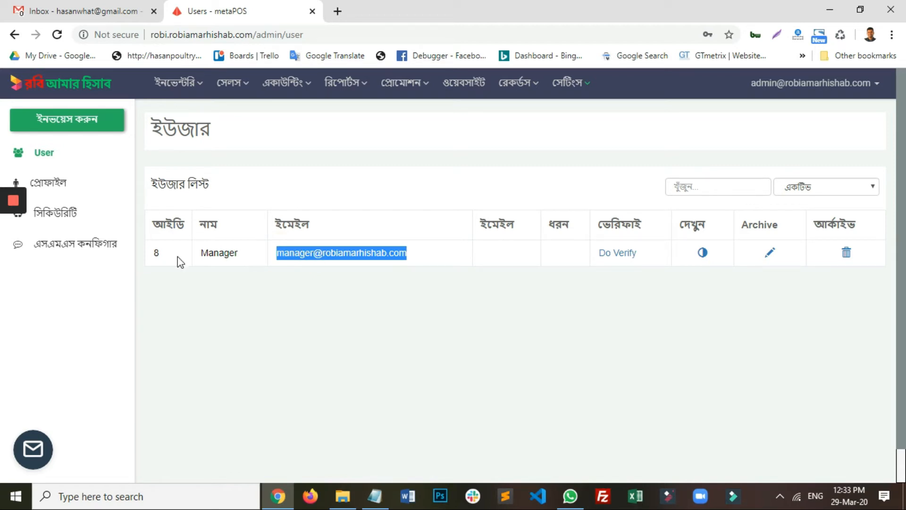
mouse_move(2, 208)
left_click(13, 230)
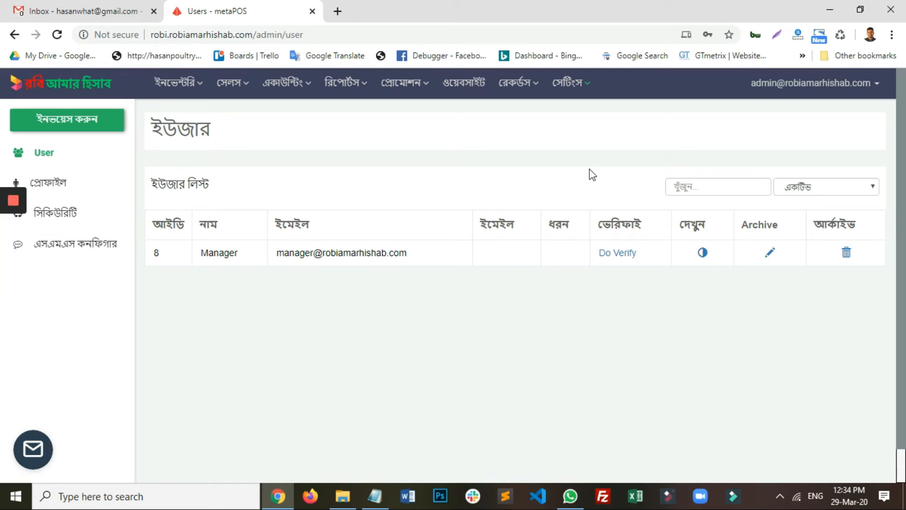
- Open an incognito browser window and load robi.robiamarhishab.com using the address copied from the admin session
left_click(892, 34)
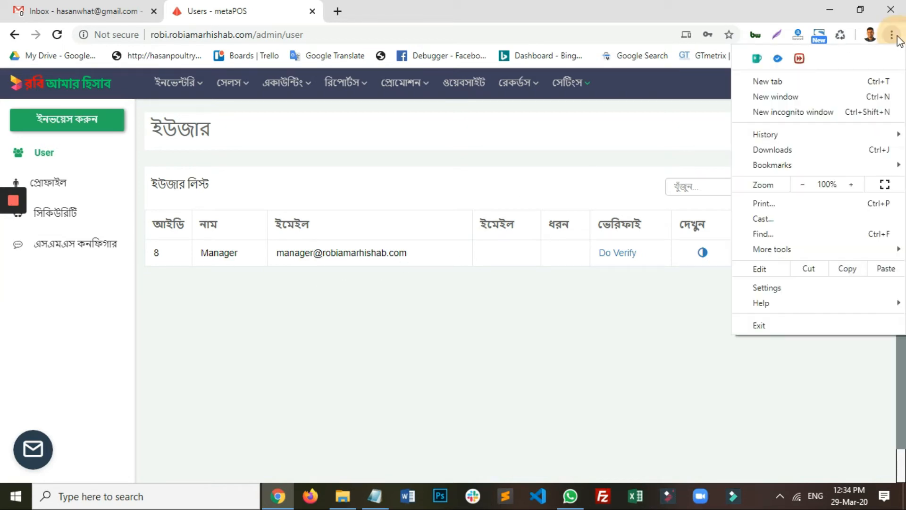
left_click(832, 113)
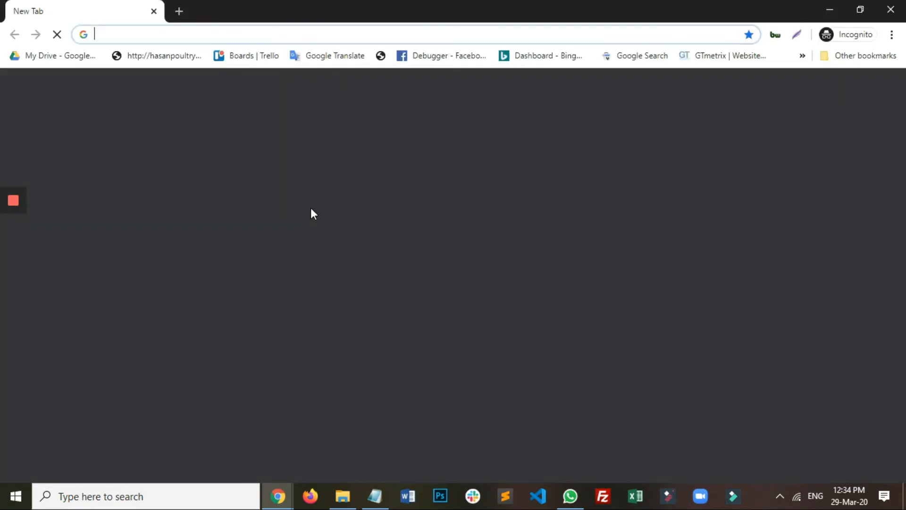
key("alt+Tab")
left_click_drag(252, 32, 134, 35)
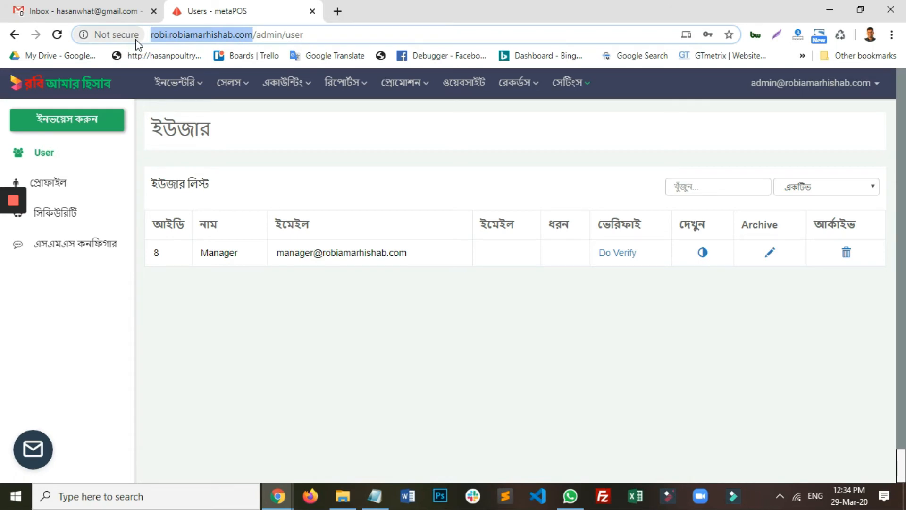
key("ctrl+c")
key("alt+Tab")
key("ctrl+v")
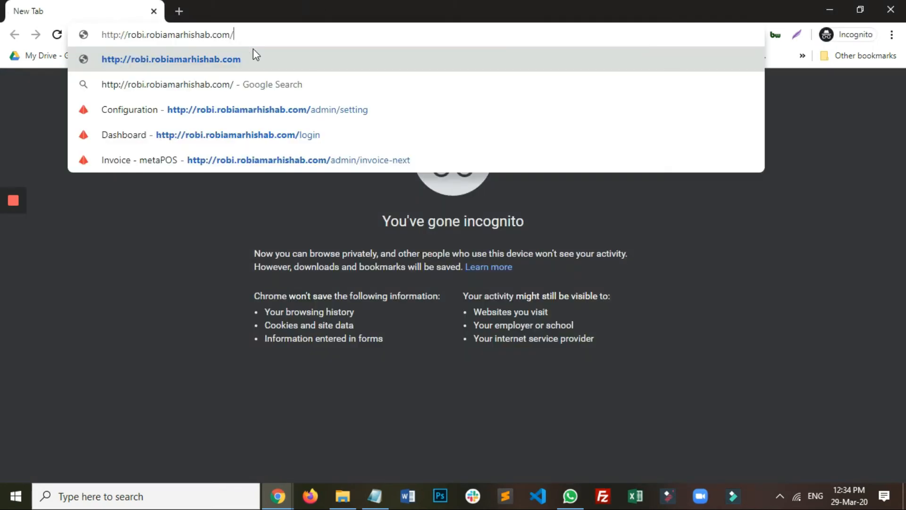
key("Return")
- Copy the Manager user's email from the user list into the login form's email field
key("alt+Tab")
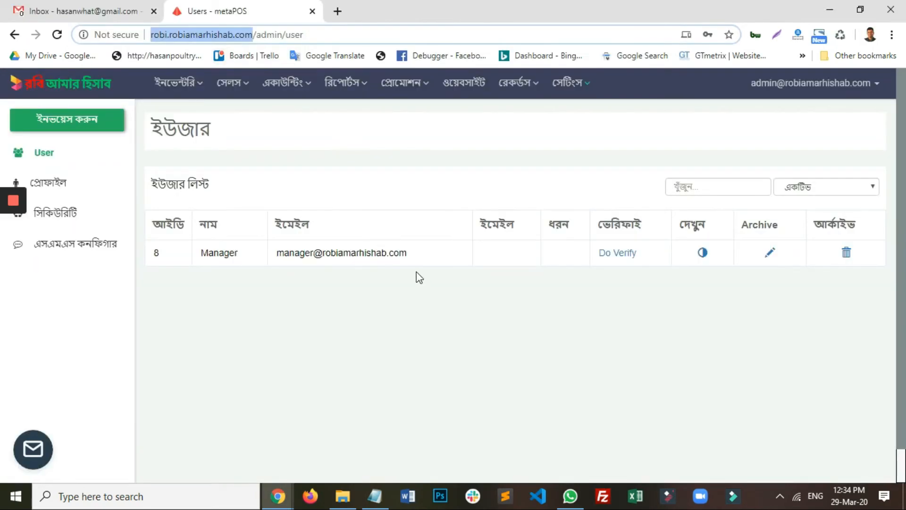
left_click_drag(409, 255, 276, 254)
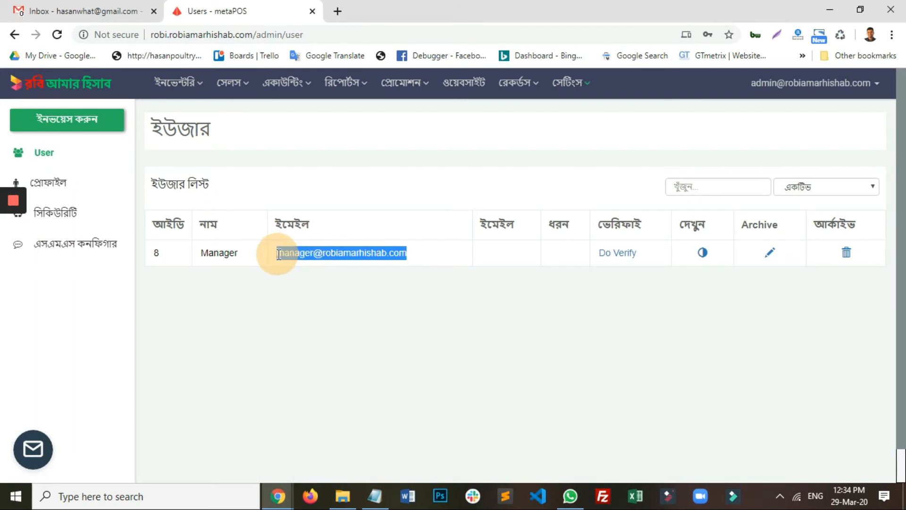
right_click(306, 261)
left_click(320, 267)
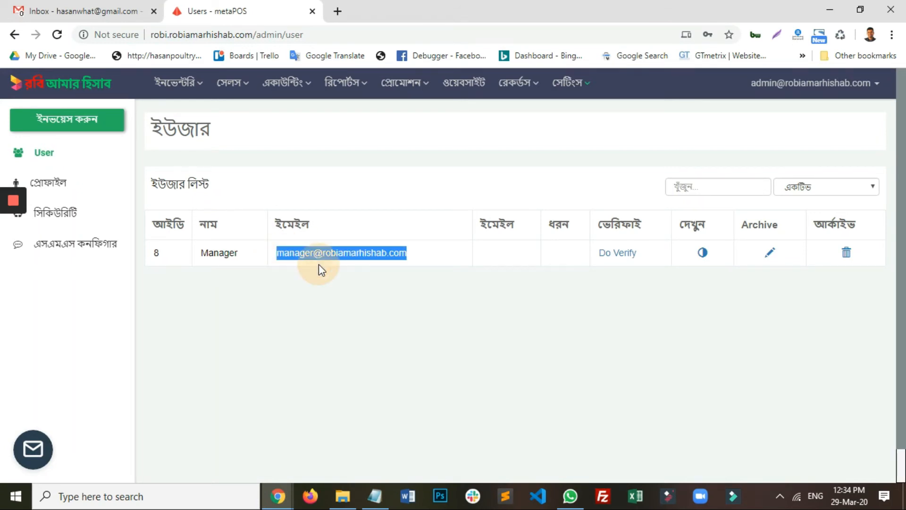
key("alt+Tab")
left_click(170, 296)
key("ctrl+v")
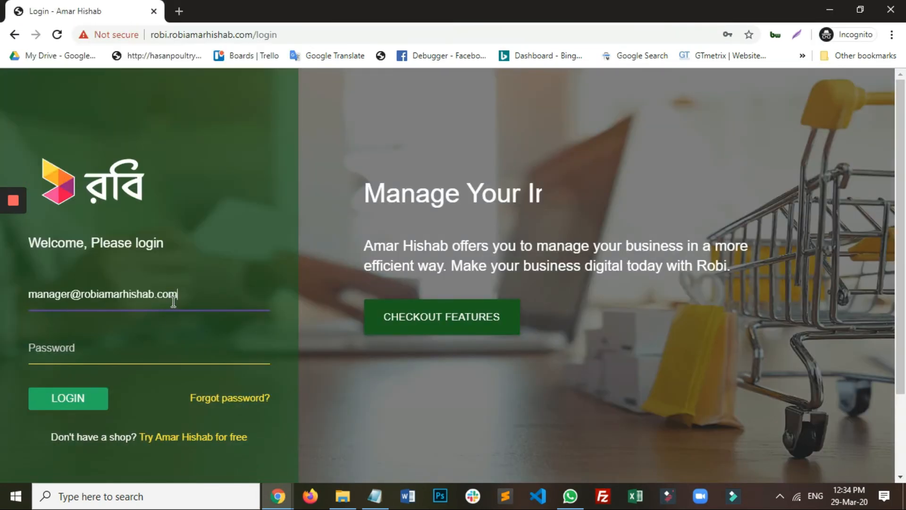
- Enter the Manager account's password and log in
left_click(102, 341)
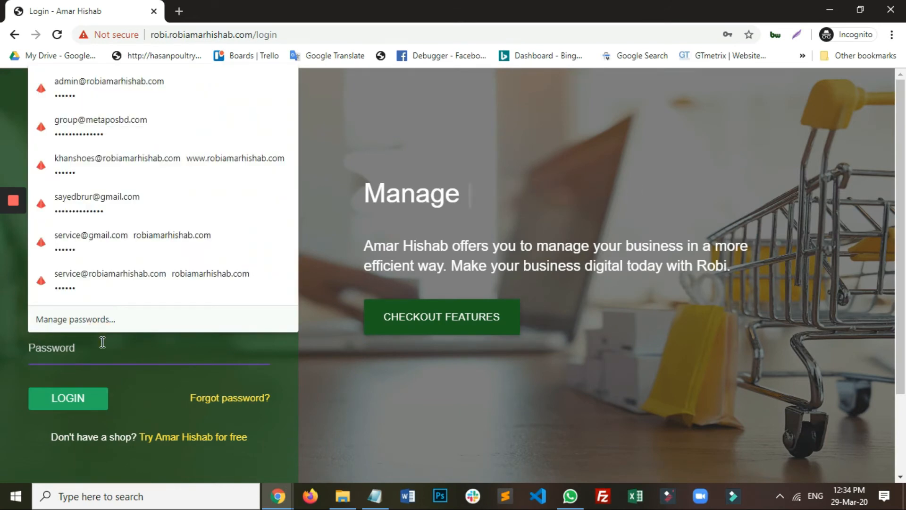
type("•••••")
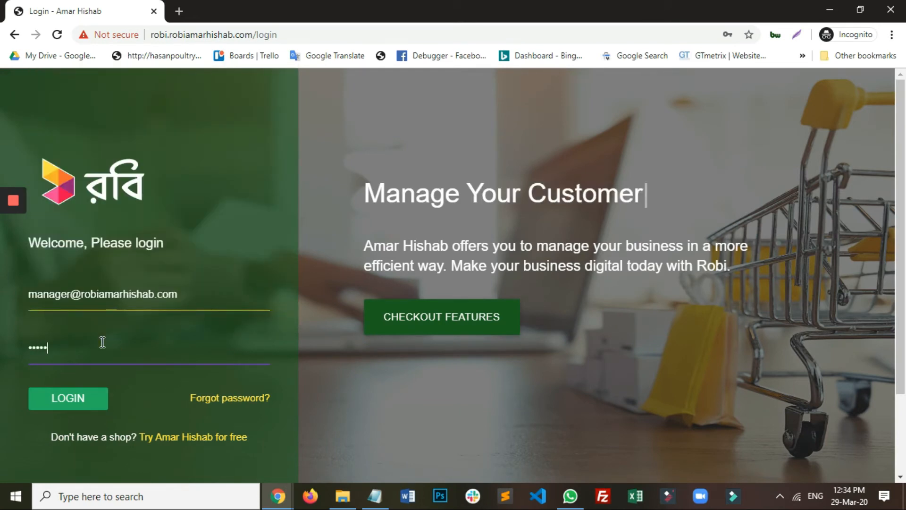
key("Return")
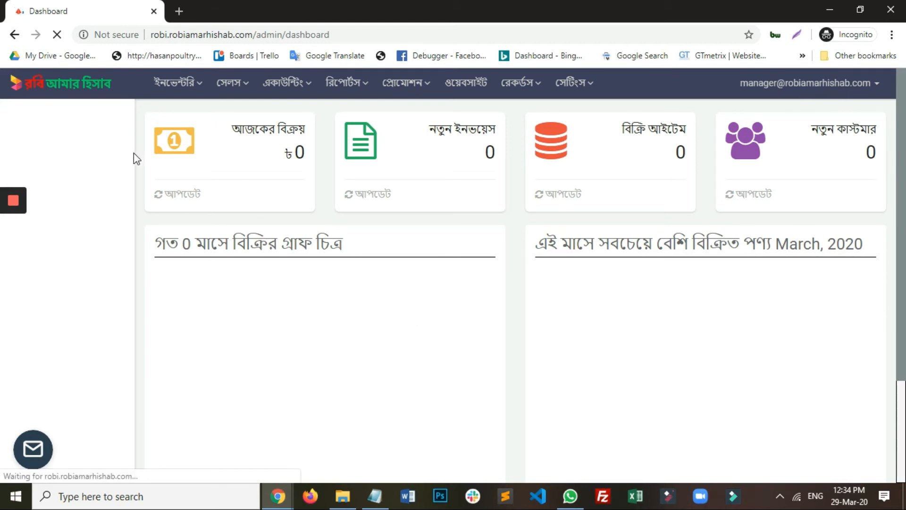
- Examine which inventory, sales, accounting, reports, records and settings pages the Manager account offers, and look over its dashboard charts
left_click(197, 89)
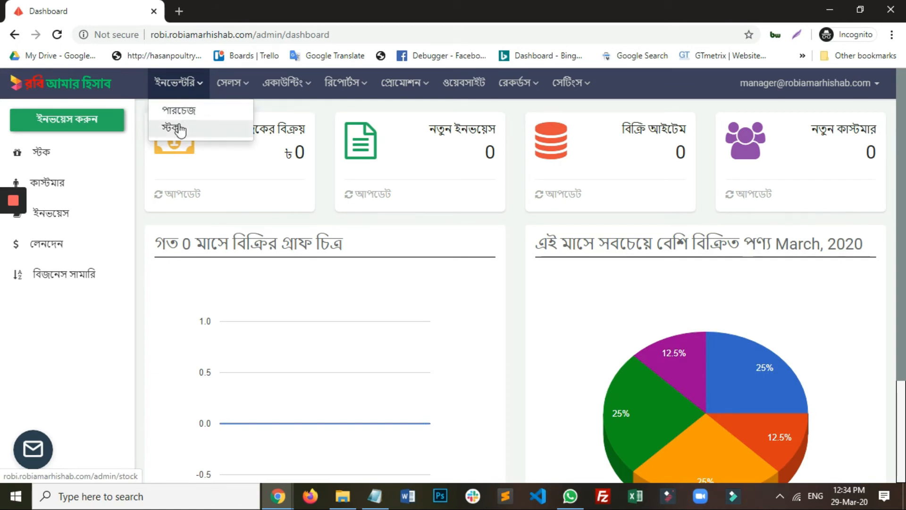
left_click(234, 83)
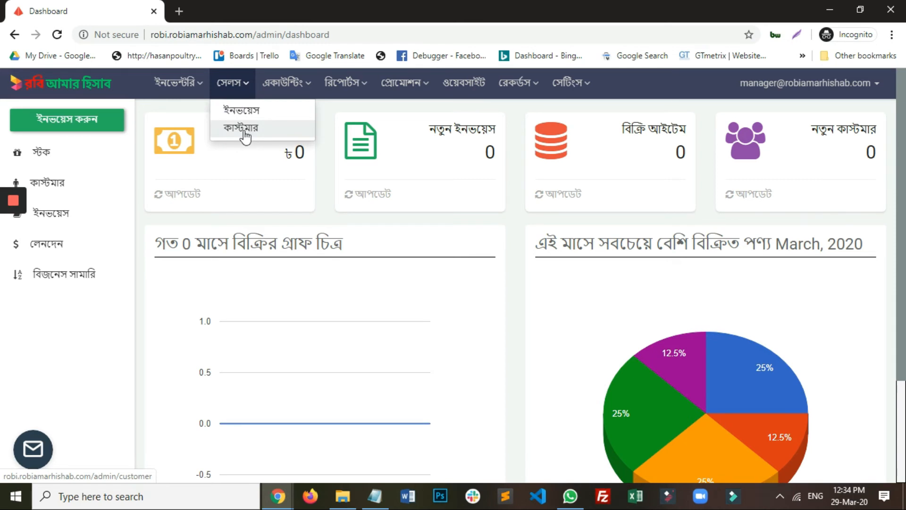
left_click(298, 85)
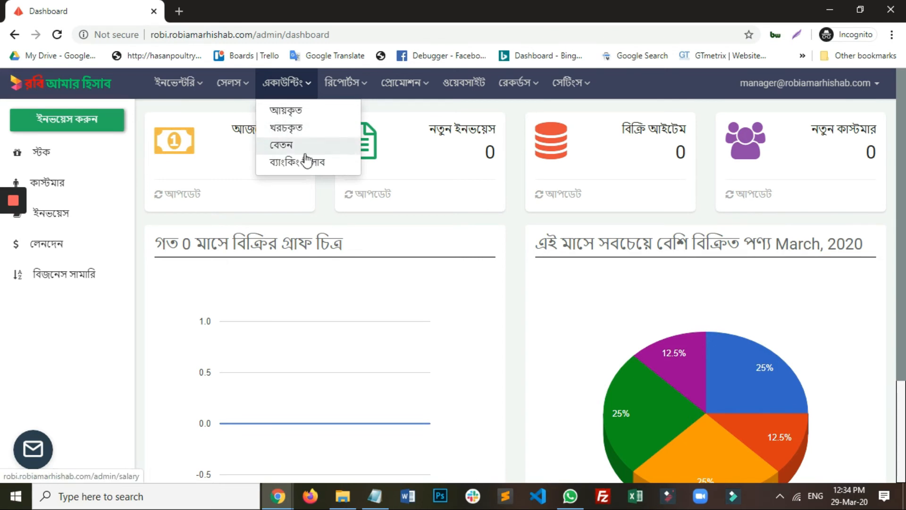
left_click(359, 93)
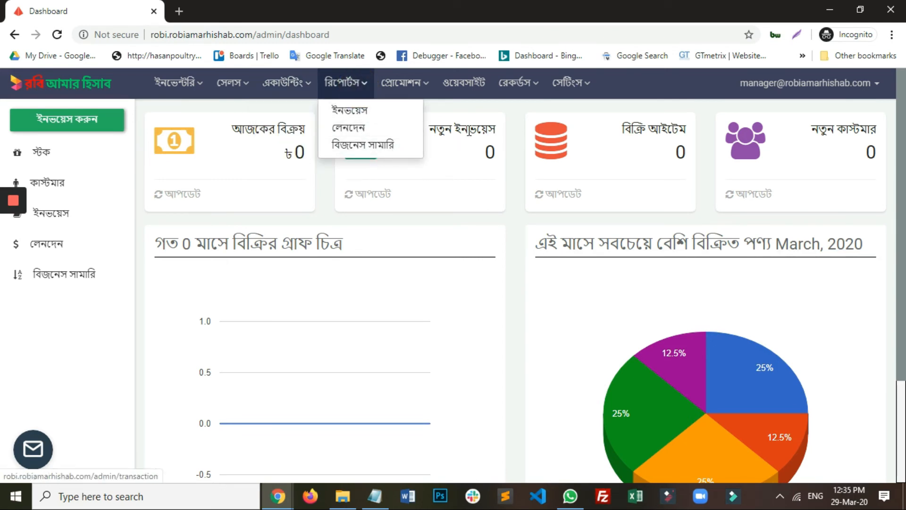
left_click(467, 111)
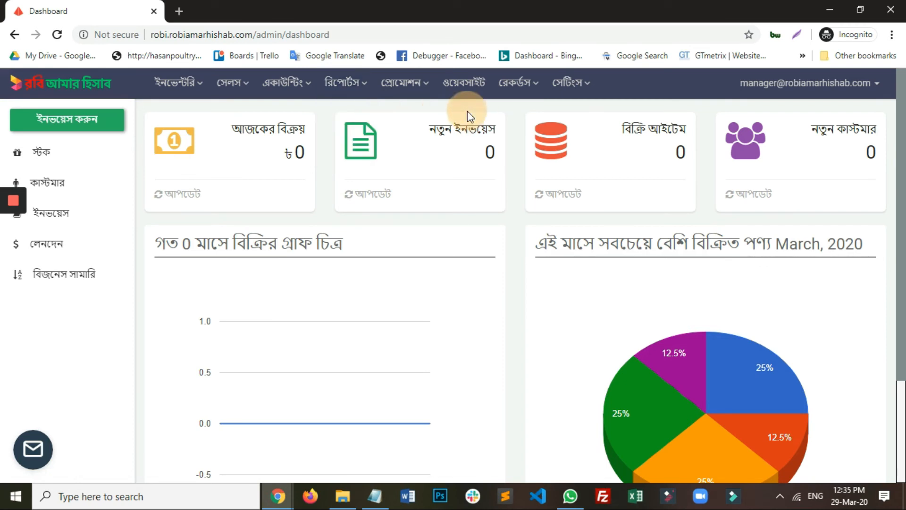
left_click(526, 95)
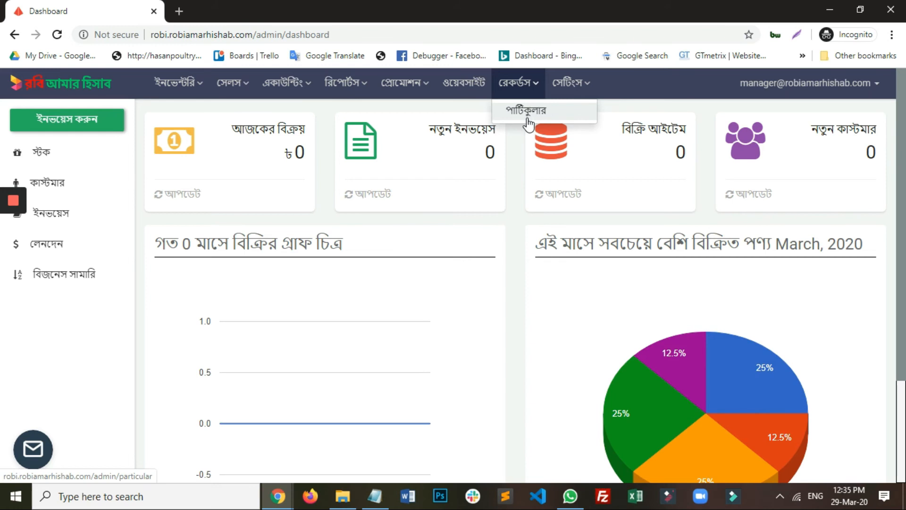
left_click(569, 85)
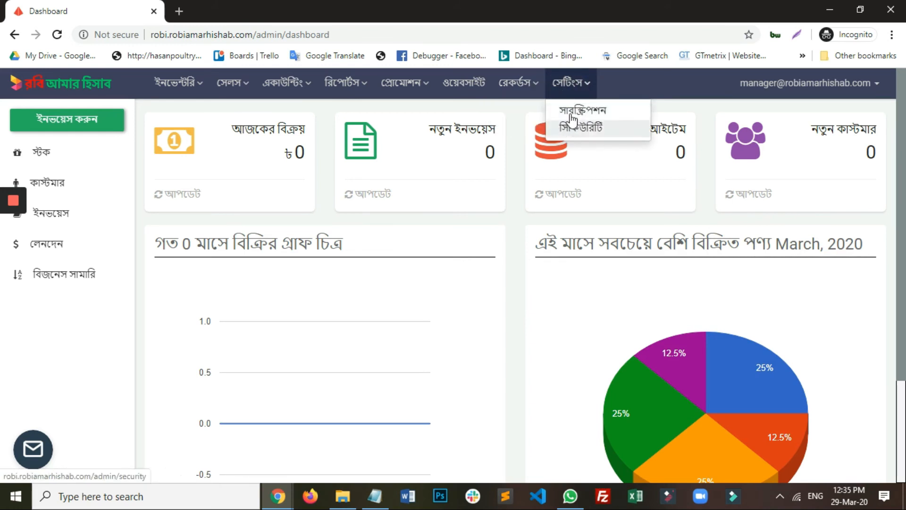
left_click(478, 188)
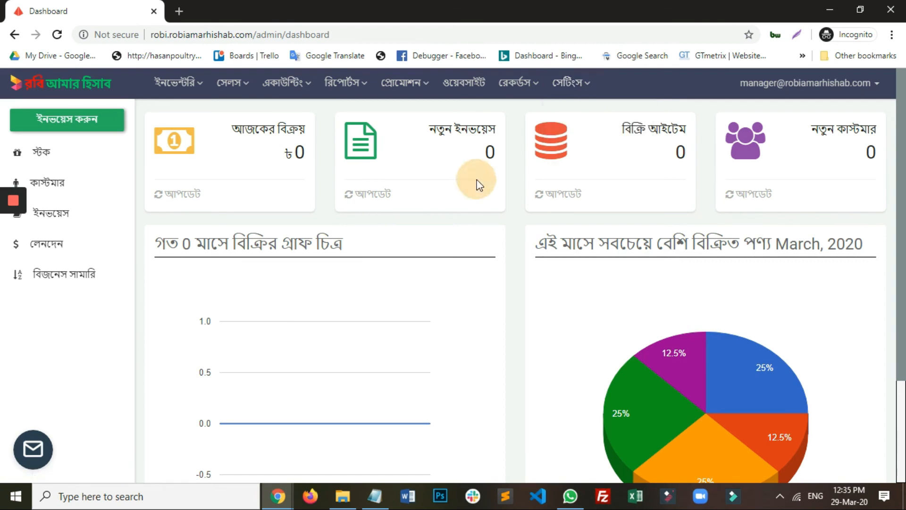
scroll(406, 203, "down", 3)
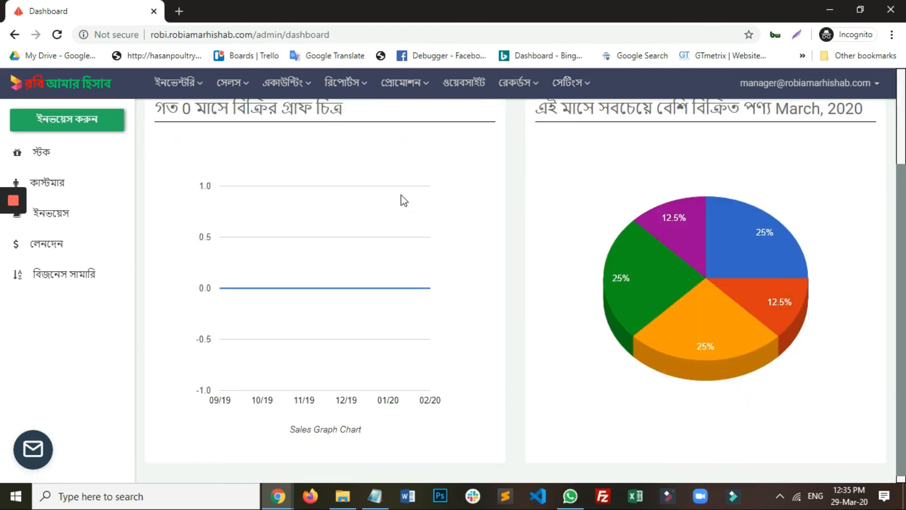
scroll(217, 225, "up", 3)
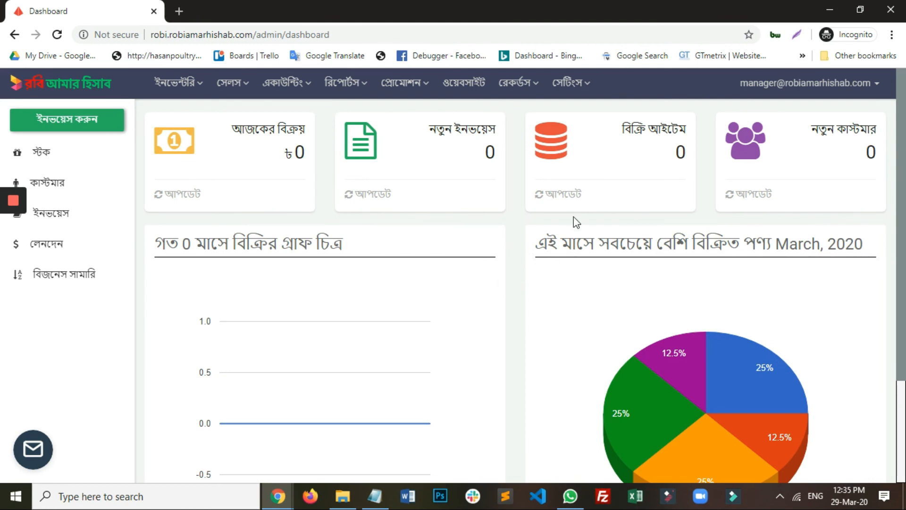
- Switch back to the admin session in the regular browser window and view the user list with the Manager entry
key("alt+Tab")
left_click(350, 315)
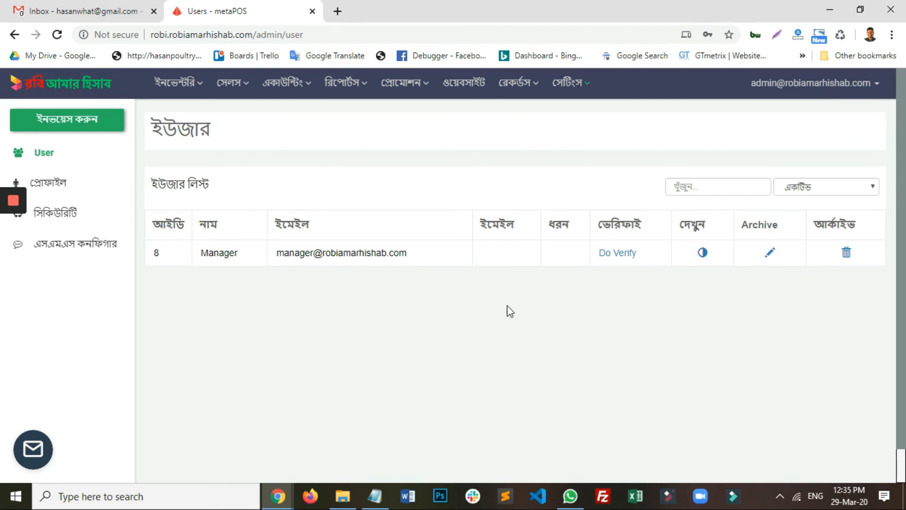
scroll(466, 297, "down", 1)
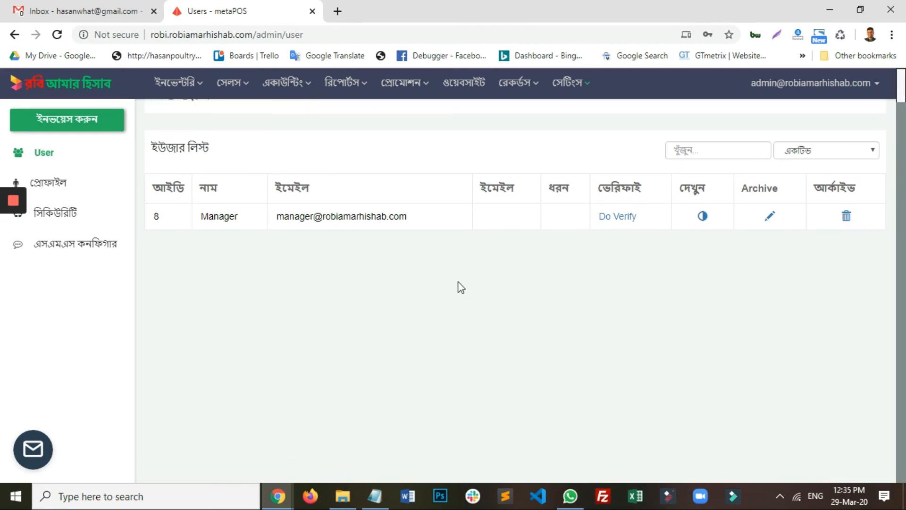